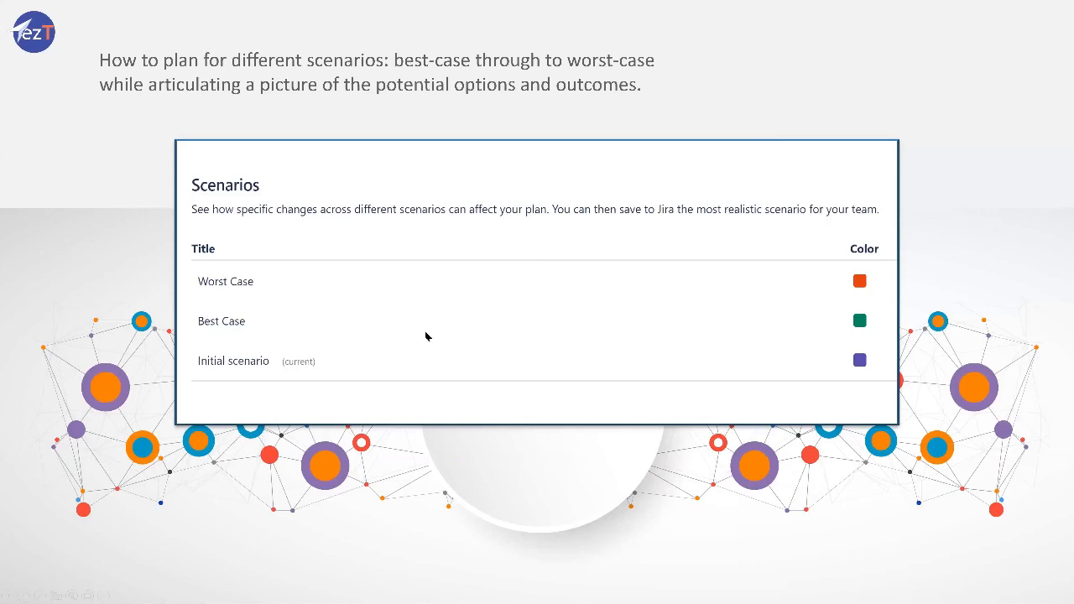
# End the slide show and switch to the World Tour Division roadmap in Jira, keeping the Team Travel Mobile Apps initiative expanded
pyautogui.press('Escape')
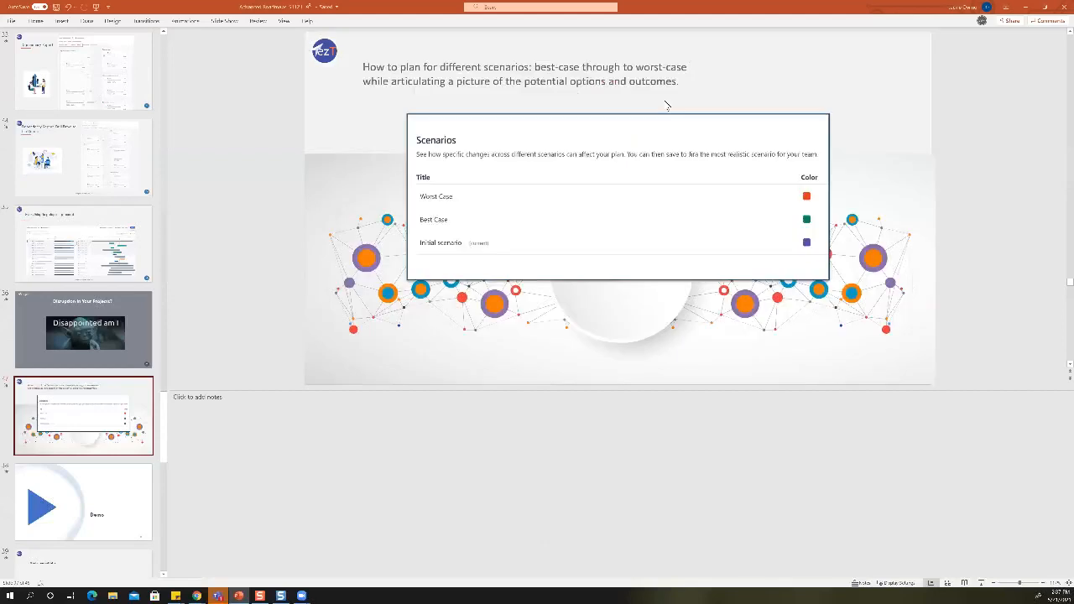
pyautogui.click(1026, 11)
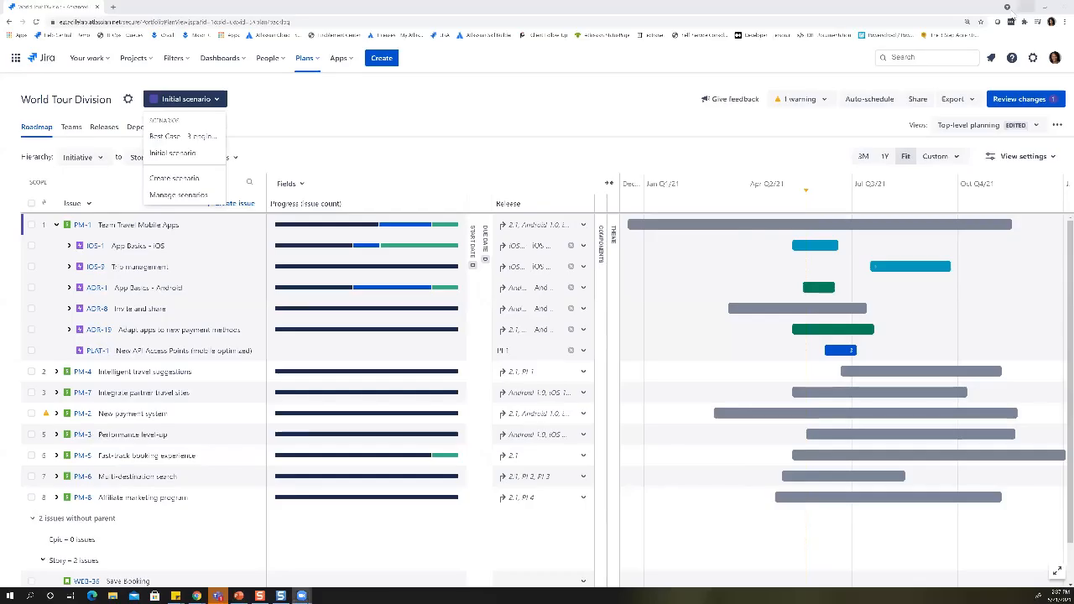
pyautogui.doubleClick(381, 3)
pyautogui.press('super+Up')
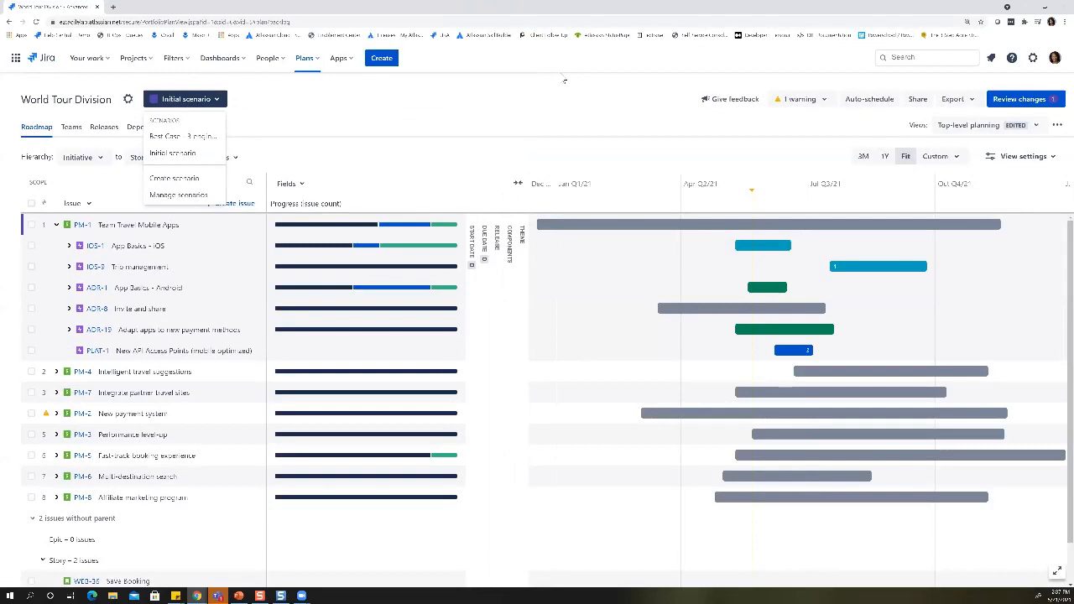
pyautogui.click(587, 106)
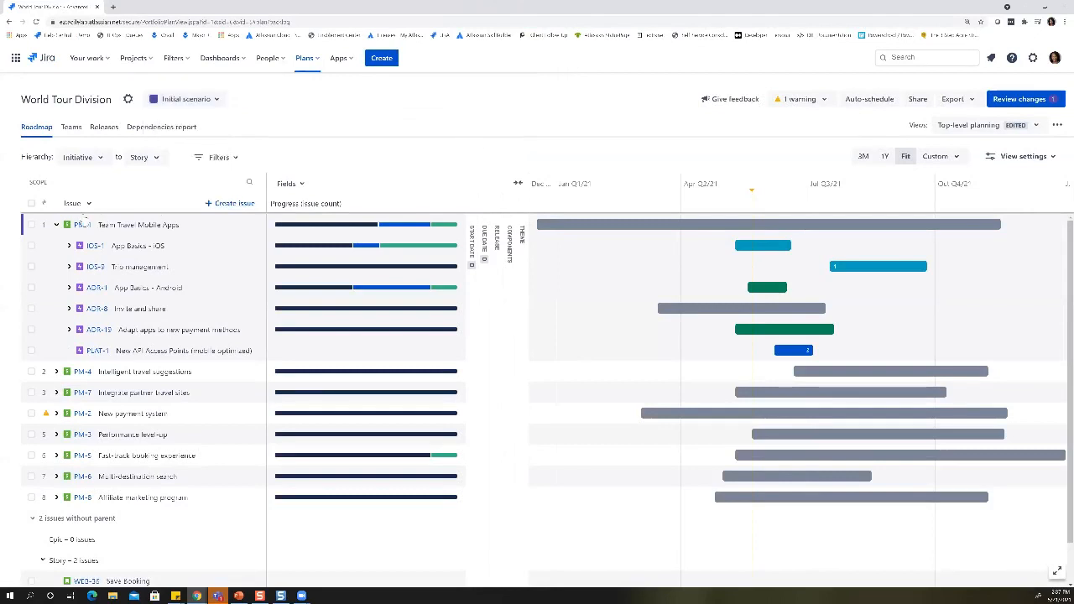
pyautogui.click(56, 225)
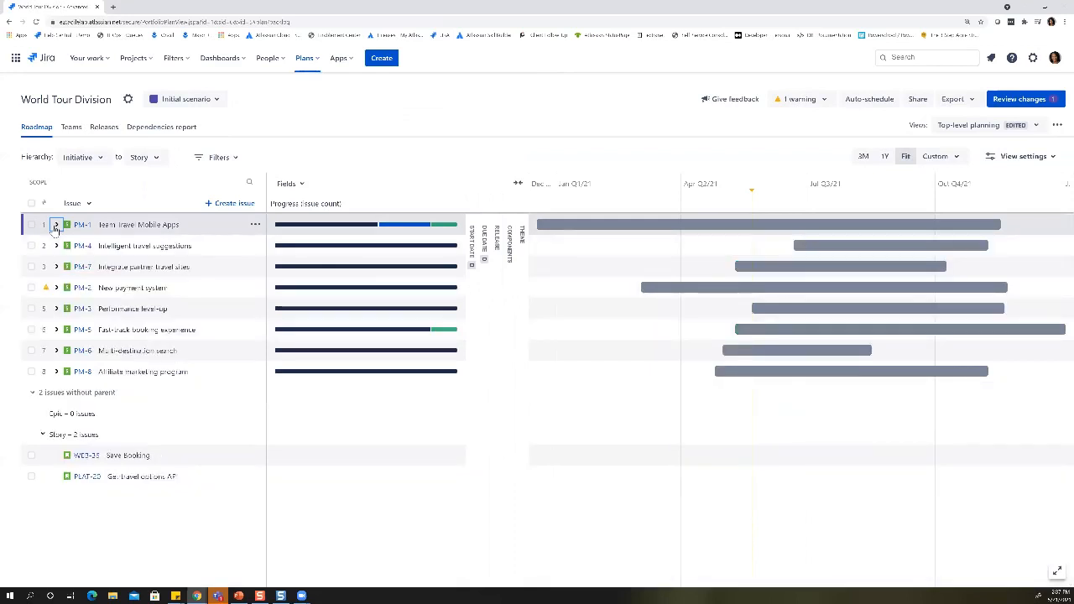
pyautogui.click(55, 225)
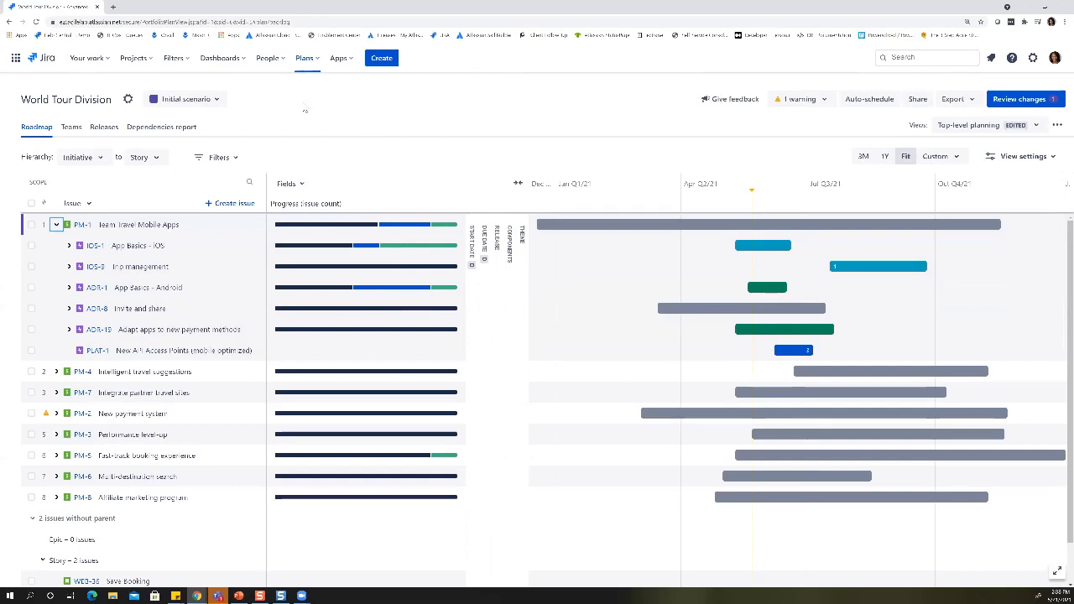
# Create an orange scenario titled "Worst Case" as a copy of the Initial scenario
pyautogui.click(218, 103)
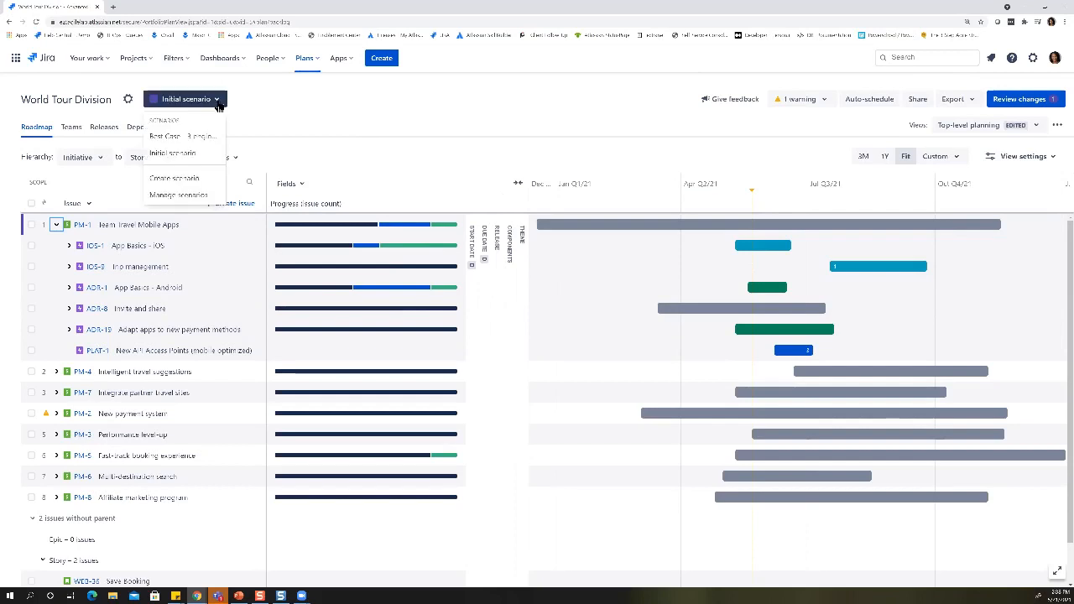
pyautogui.click(191, 188)
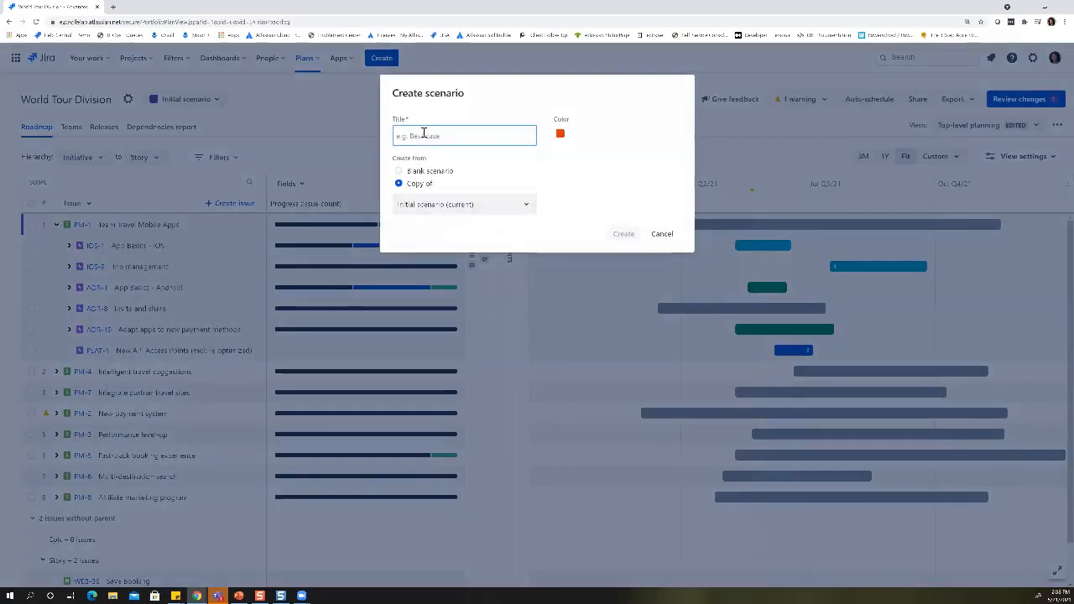
pyautogui.write('Worst ')
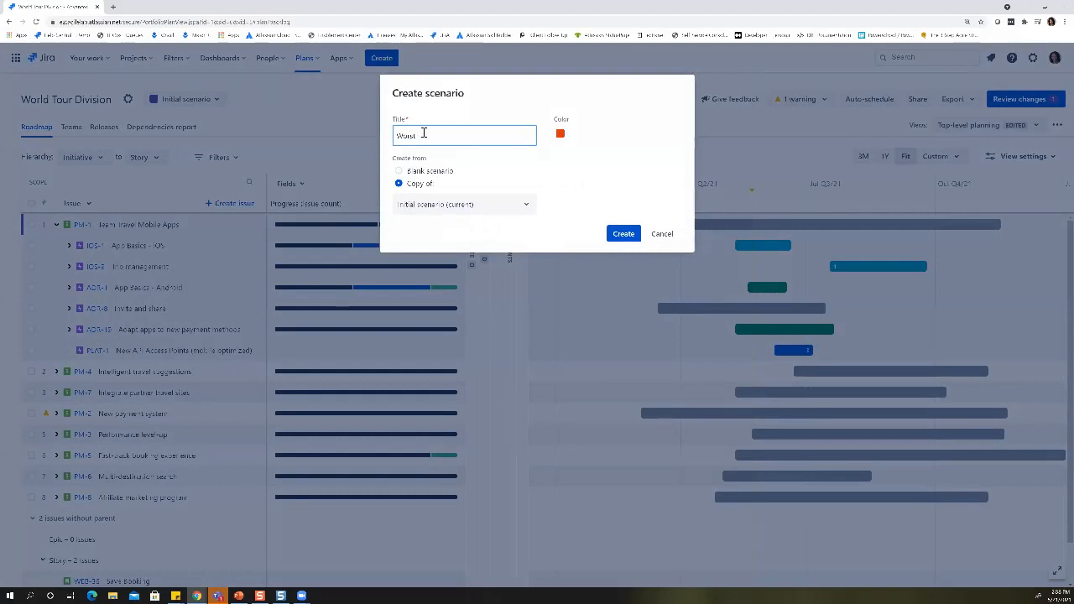
pyautogui.write('Case')
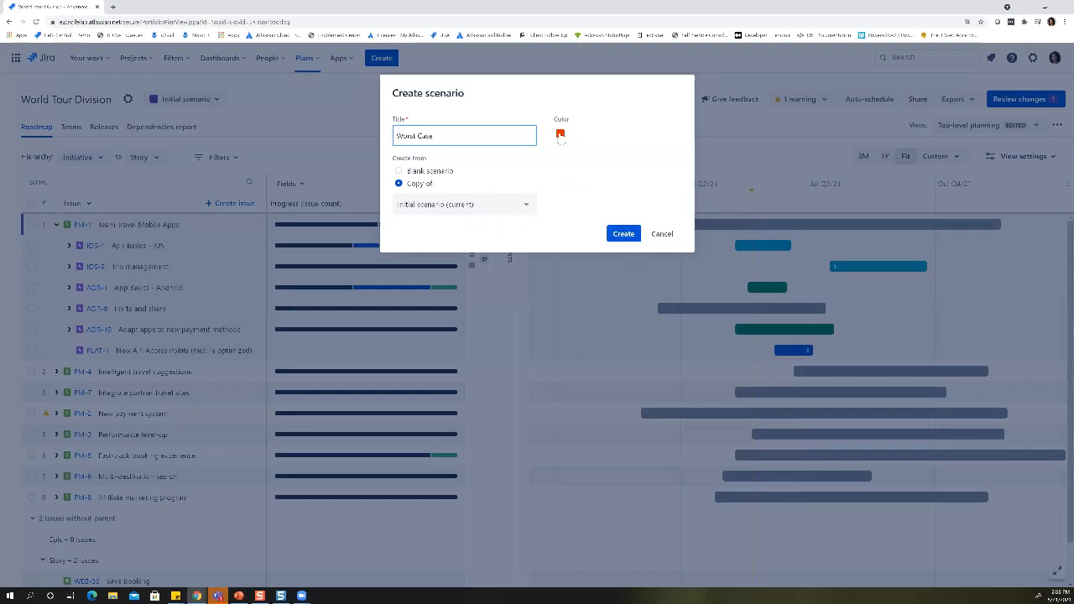
pyautogui.click(561, 134)
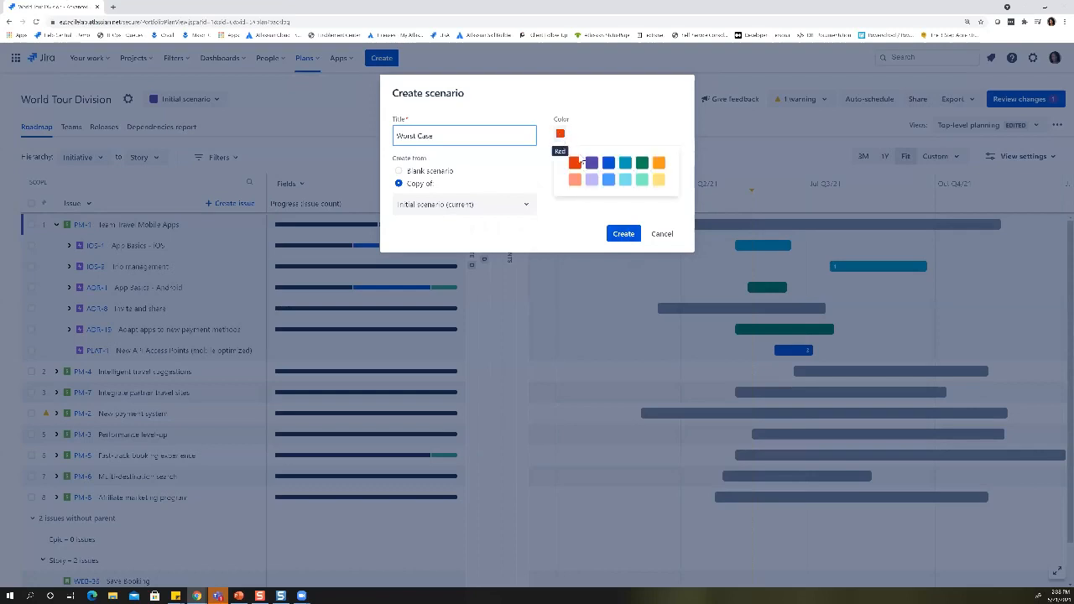
pyautogui.click(659, 163)
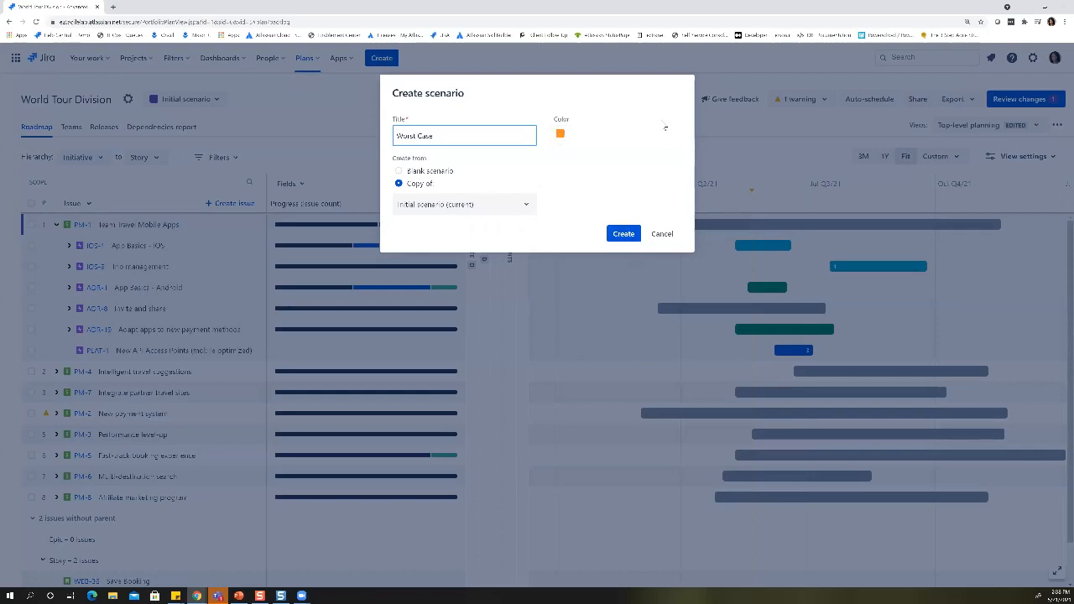
pyautogui.click(622, 237)
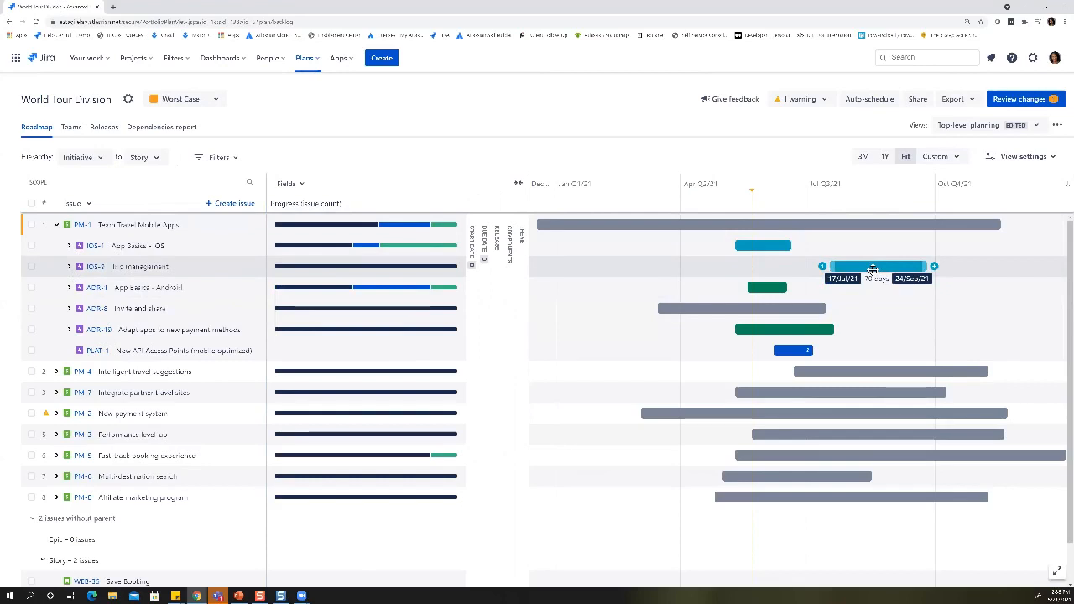
# Move the Trip management stories IOS-15 to IOS-19 earlier, with IOS-19 at 27/Jul/21–09/Aug/21, and shorten the epic's bar to end just after them
pyautogui.click(69, 266)
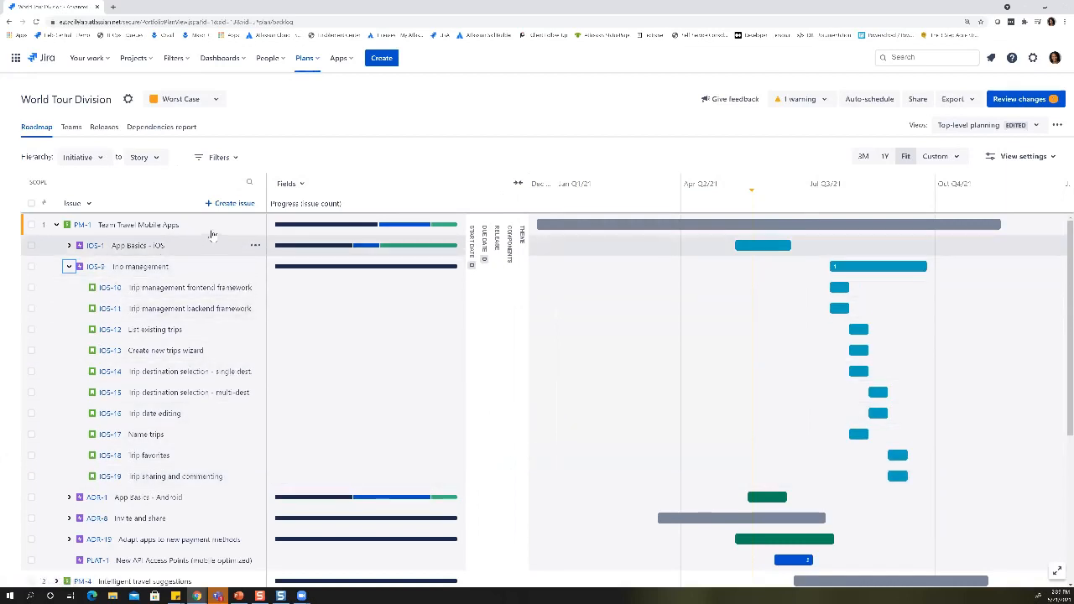
pyautogui.moveTo(878, 412)
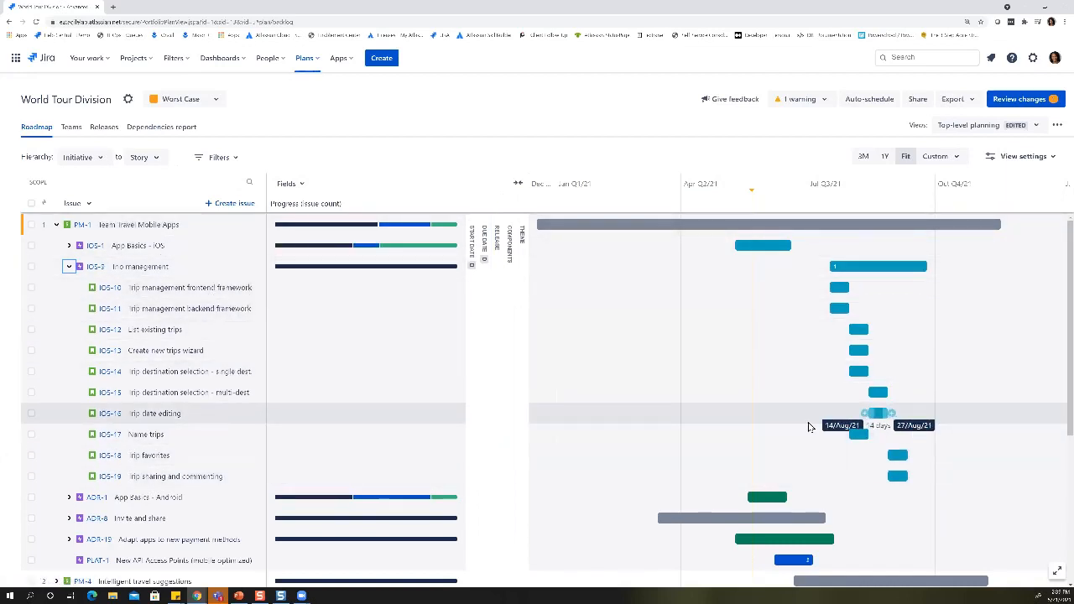
pyautogui.moveTo(885, 404); pyautogui.dragTo(855, 418)
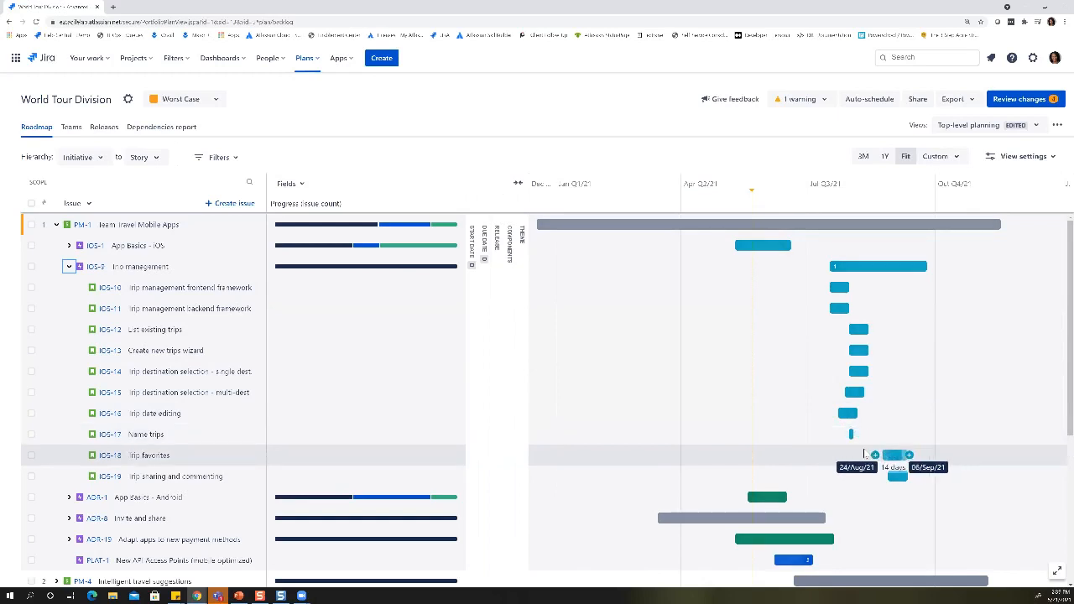
pyautogui.moveTo(892, 455); pyautogui.dragTo(856, 478)
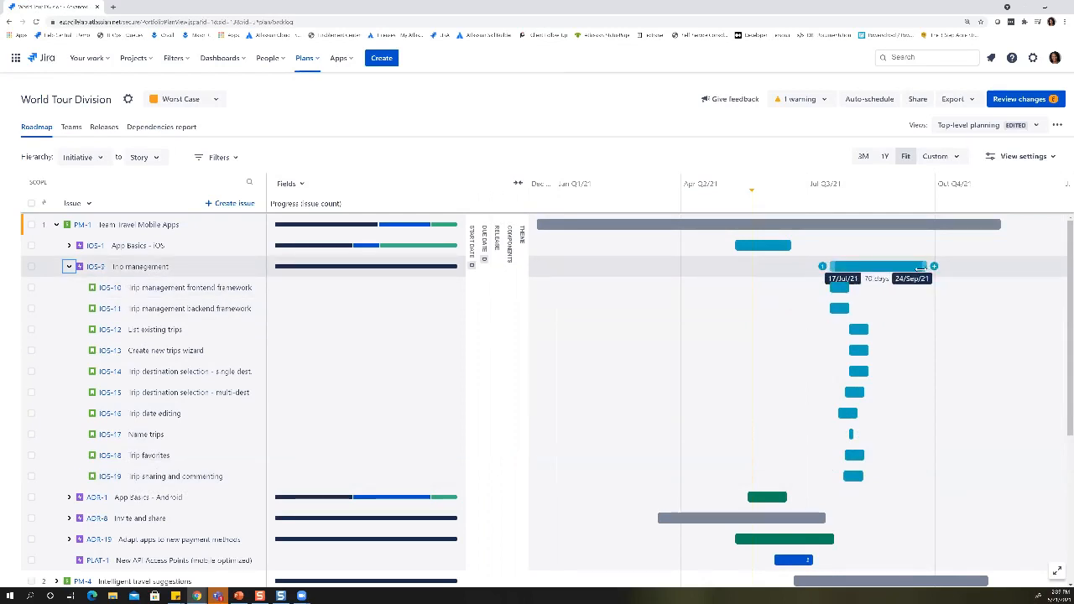
pyautogui.moveTo(922, 266); pyautogui.dragTo(873, 288)
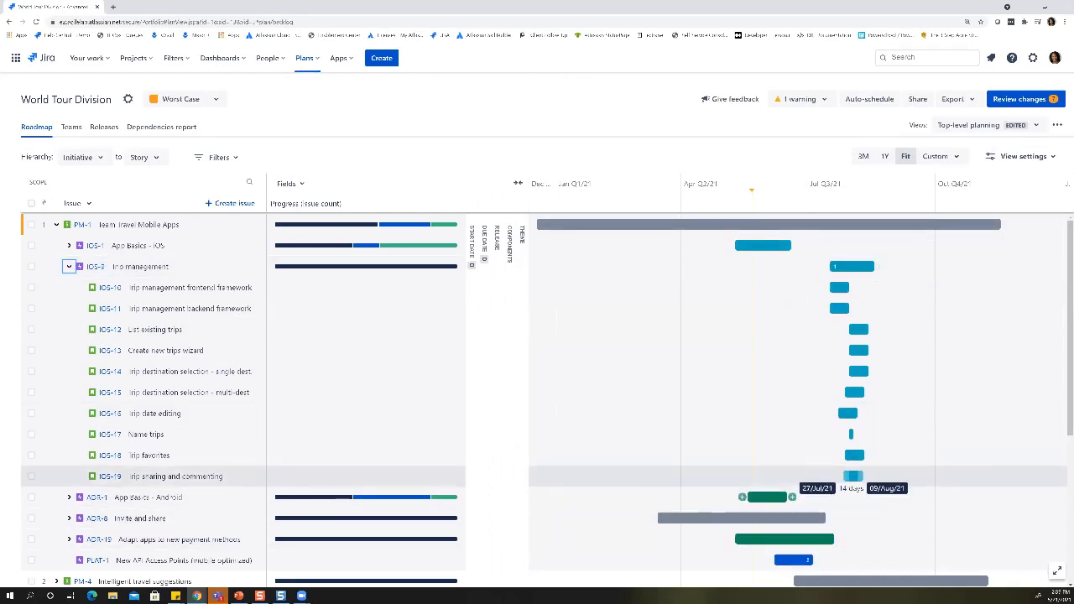
# Save all the reviewed plan changes in Jira and collapse the Trip management epic
pyautogui.click(1031, 103)
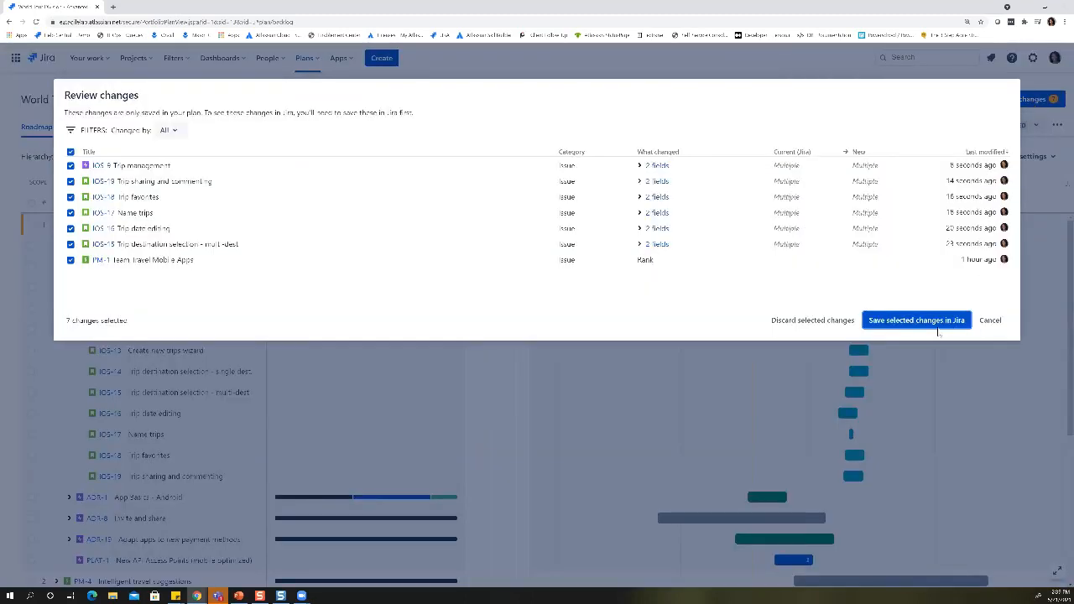
pyautogui.click(939, 326)
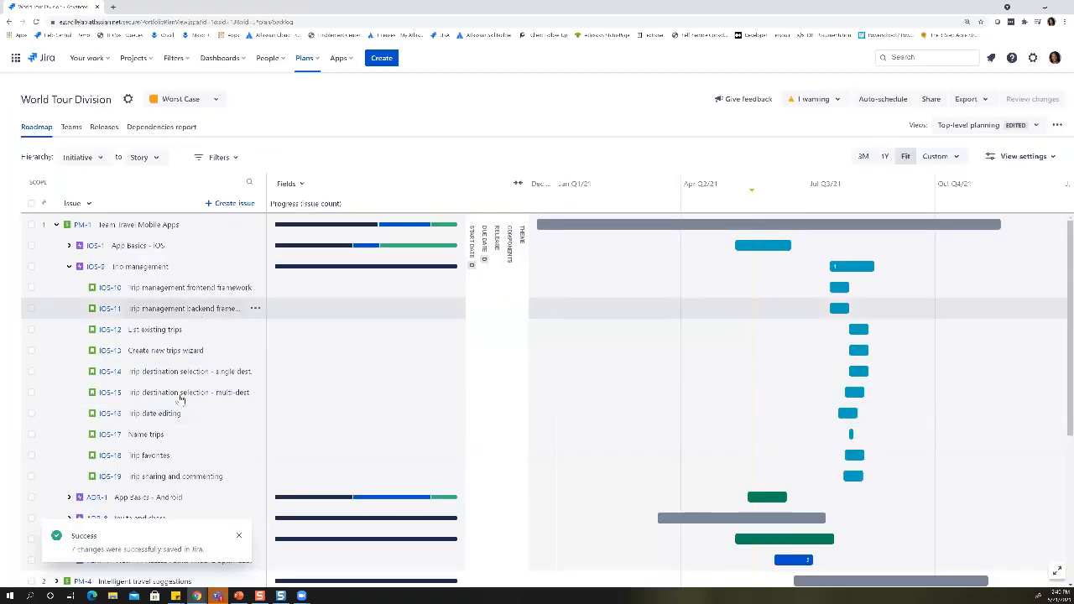
pyautogui.click(70, 267)
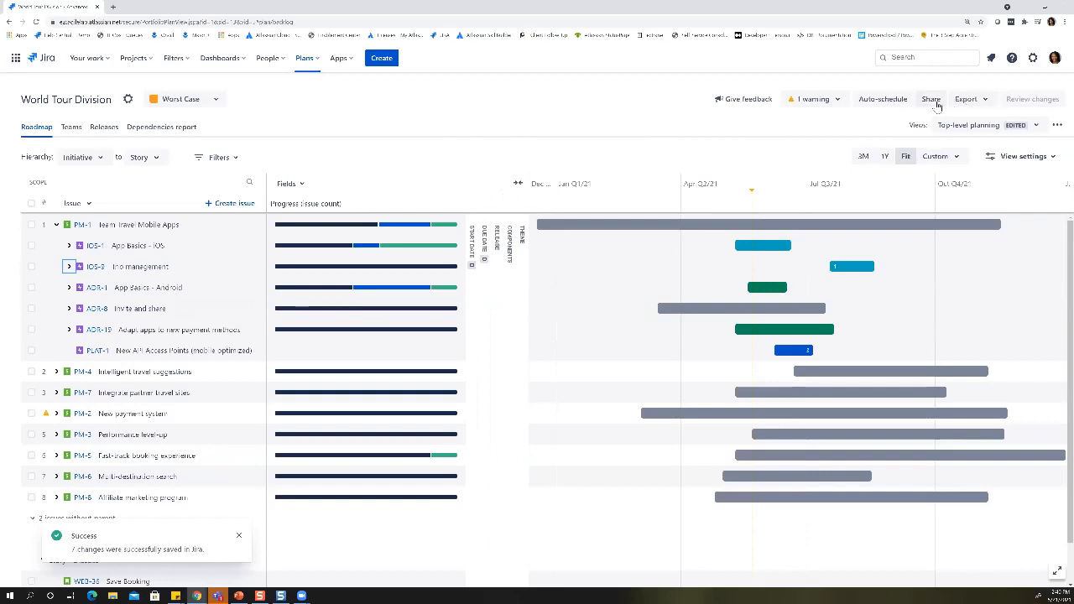
# Disable scenarios for the plan, keeping the data from "Best Case - 3 engineers added", and return to the roadmap
pyautogui.click(220, 100)
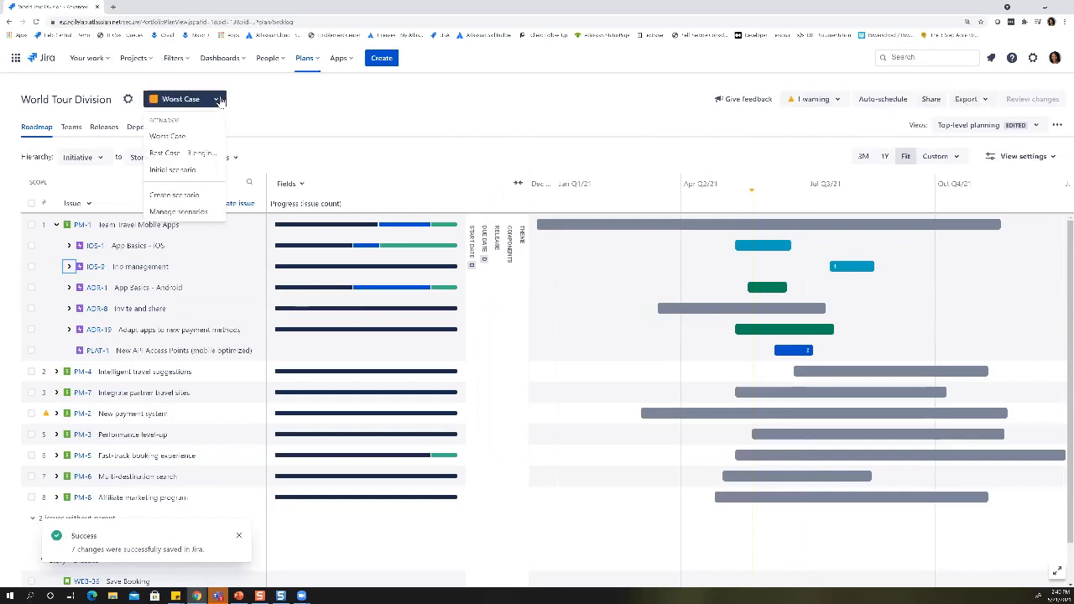
pyautogui.click(178, 212)
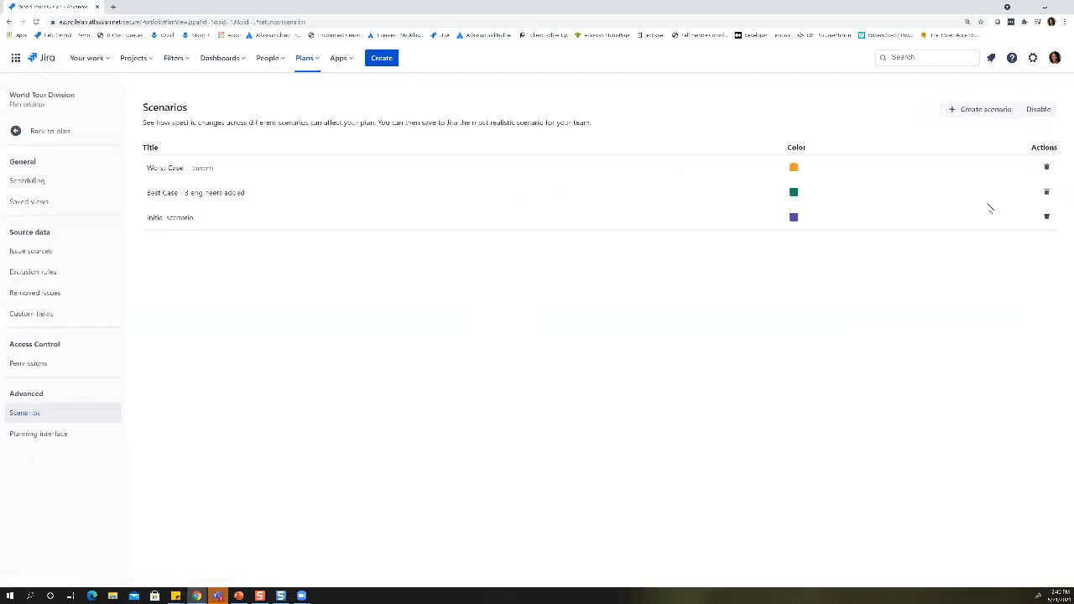
pyautogui.click(1038, 110)
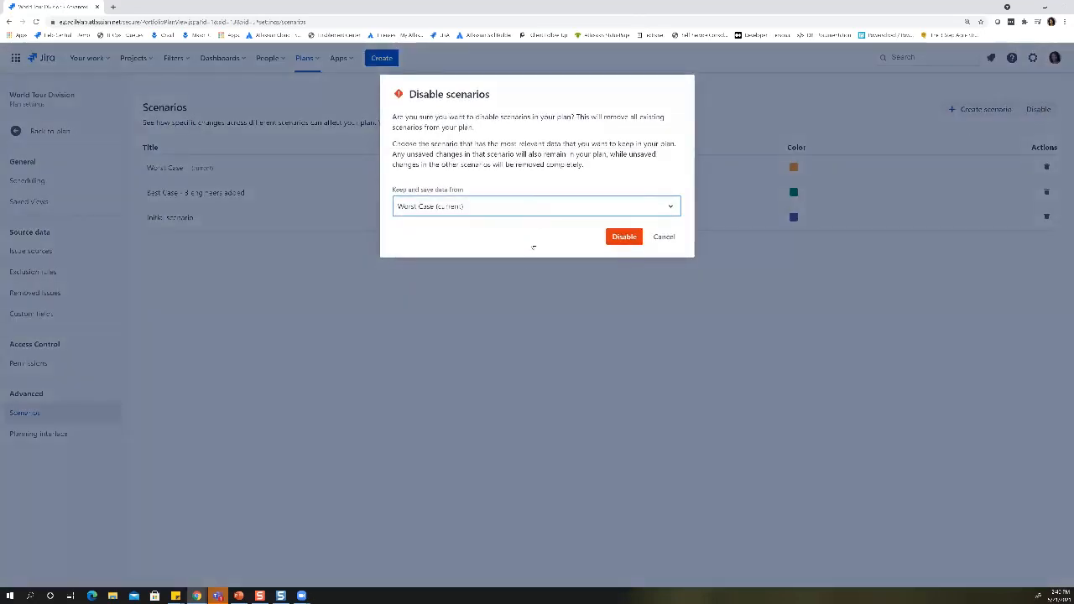
pyautogui.click(672, 208)
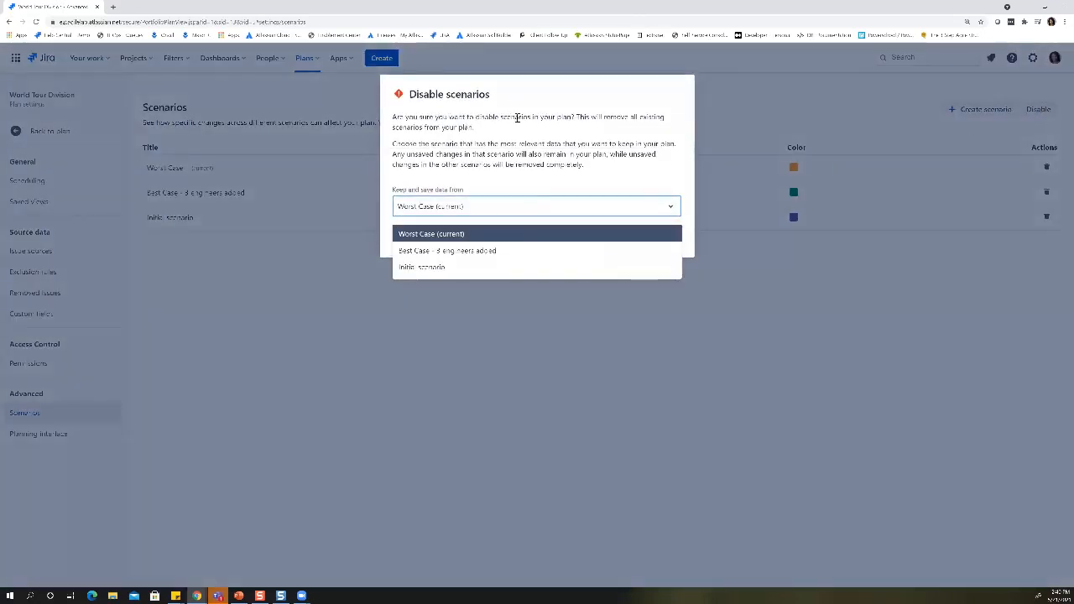
pyautogui.click(489, 251)
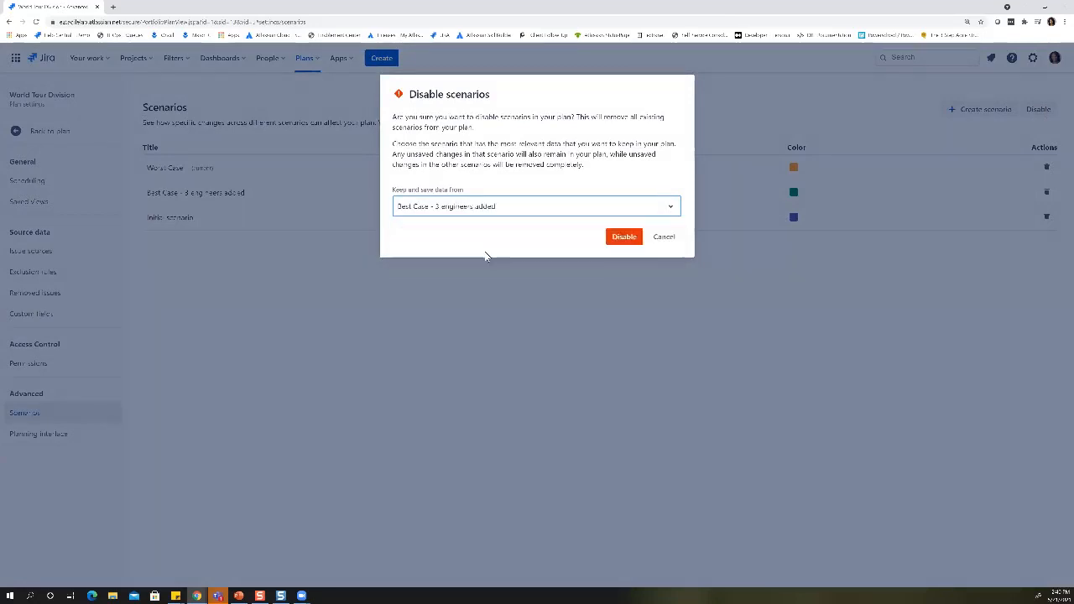
pyautogui.click(626, 239)
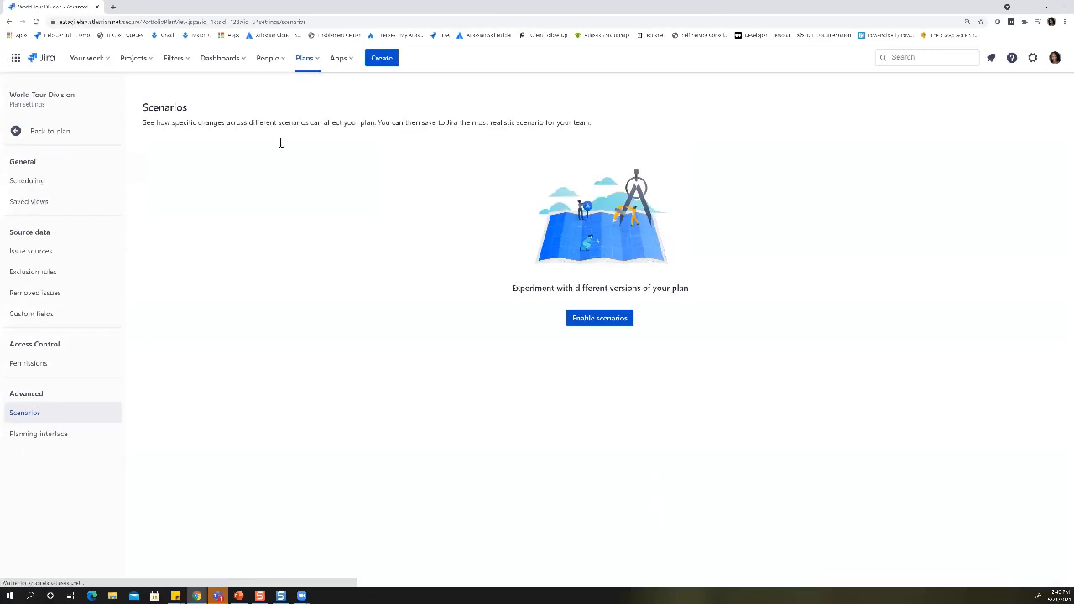
pyautogui.click(52, 138)
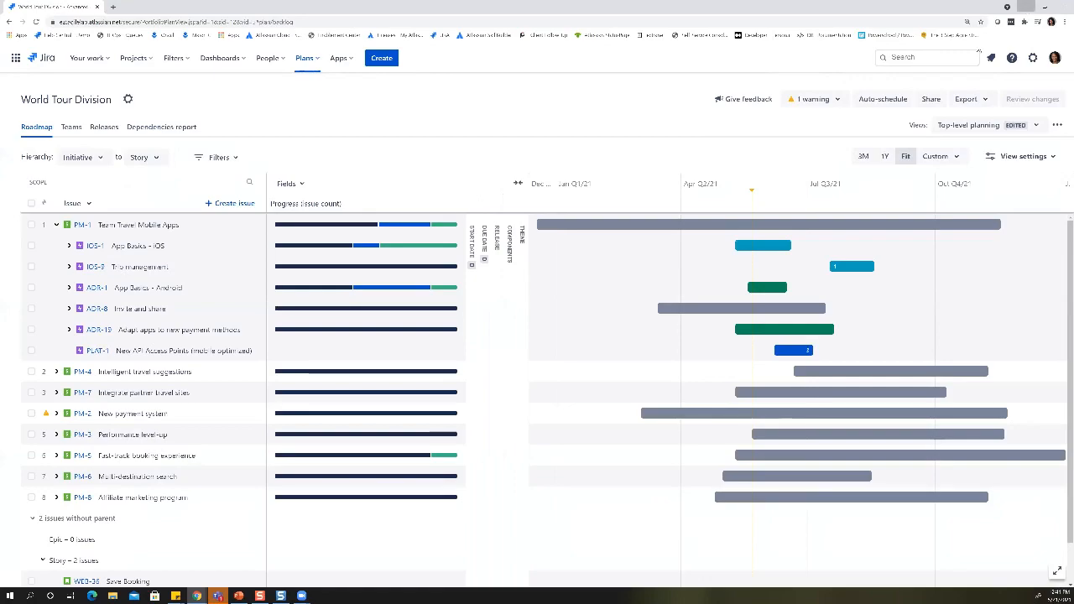
# Switch back to the PowerPoint presentation and start the slide show from slide 39, "What we covered today"
pyautogui.click(1029, 7)
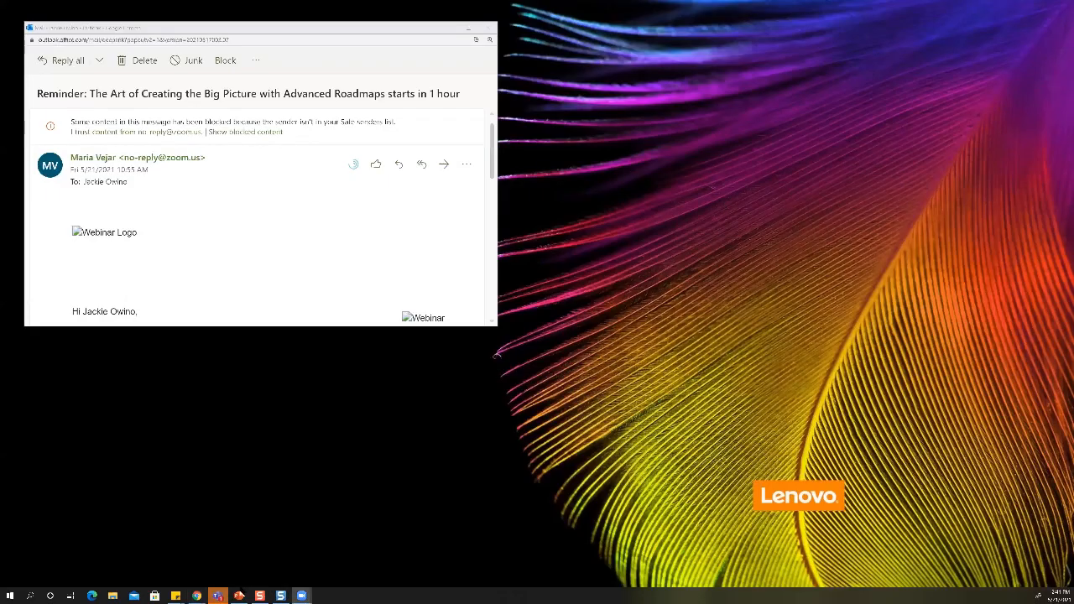
pyautogui.click(238, 596)
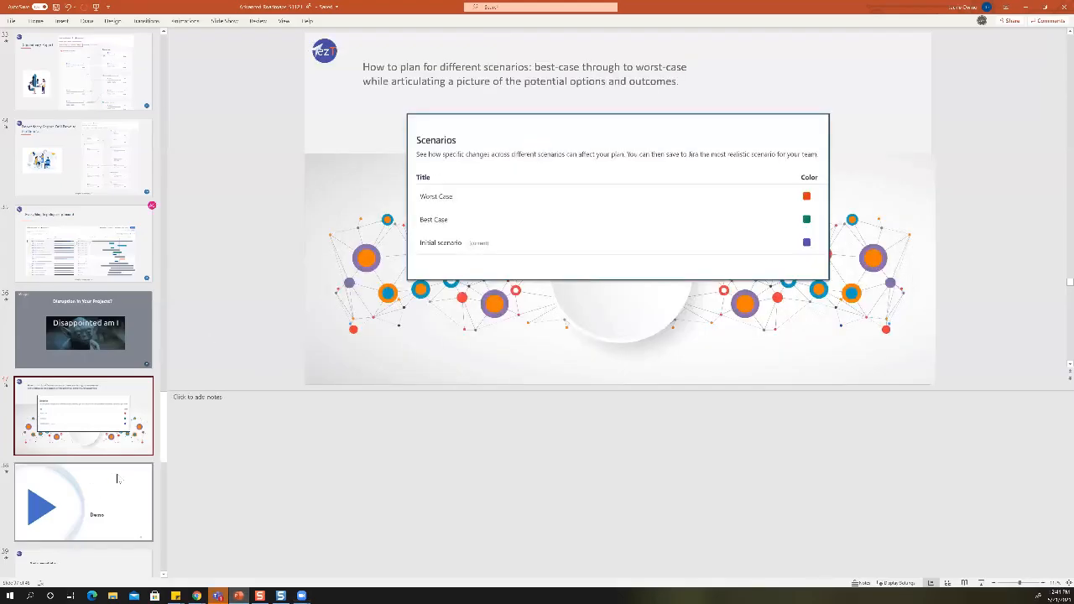
pyautogui.scroll(-4, 171, 486)
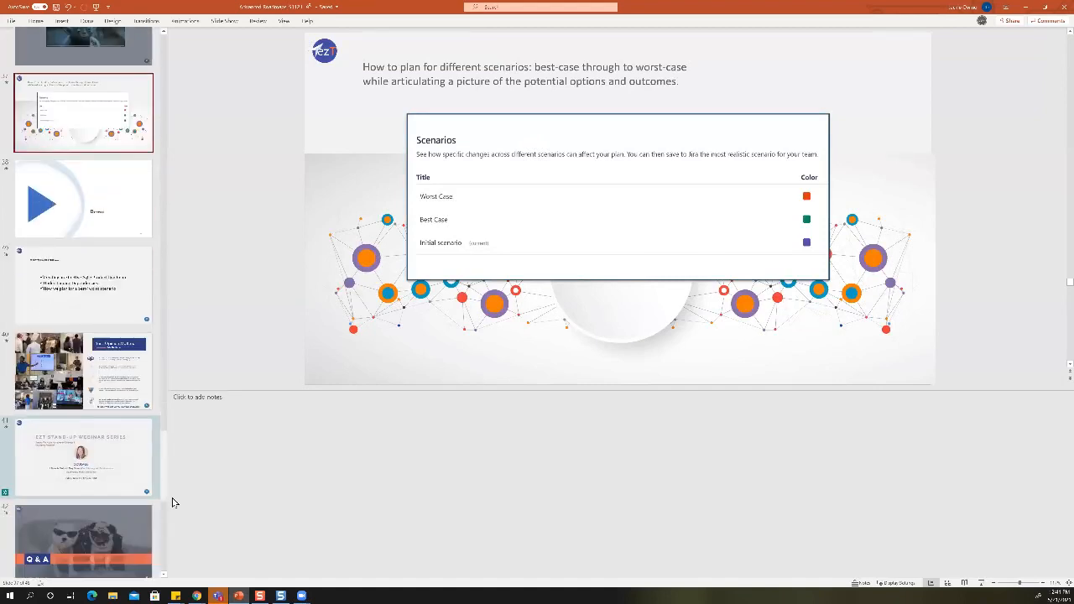
pyautogui.click(126, 311)
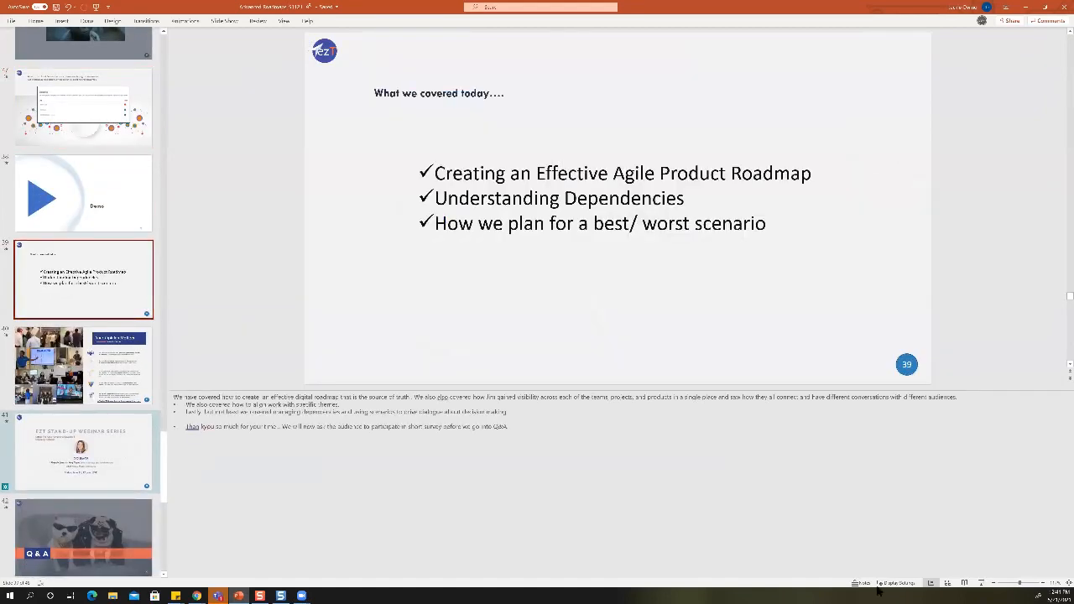
pyautogui.click(982, 583)
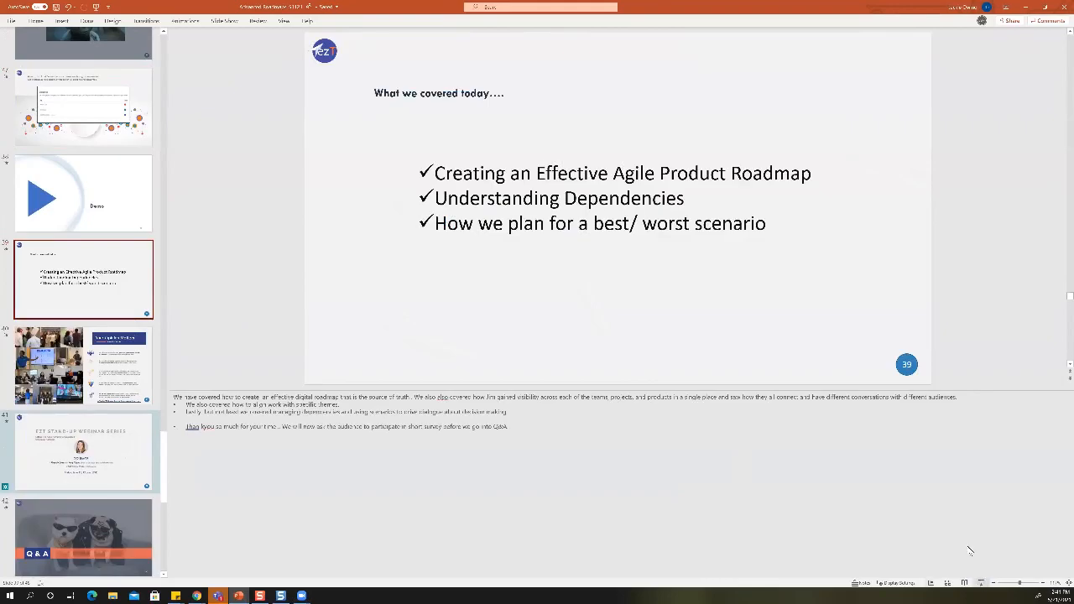